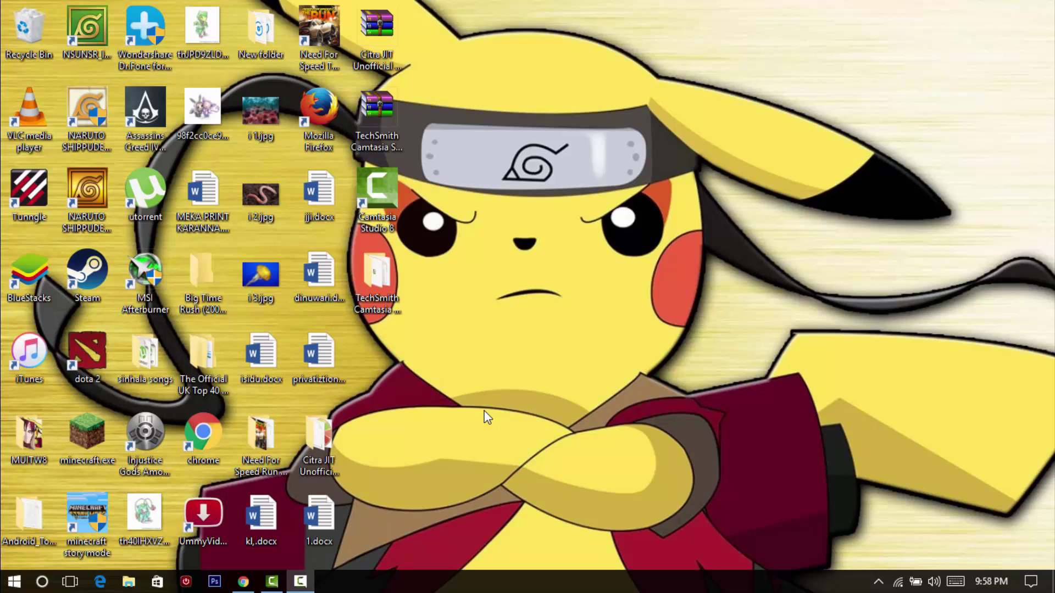
- Select the Citra JIT Unofficial (Sept 24) folder on the desktop
click(326, 440)
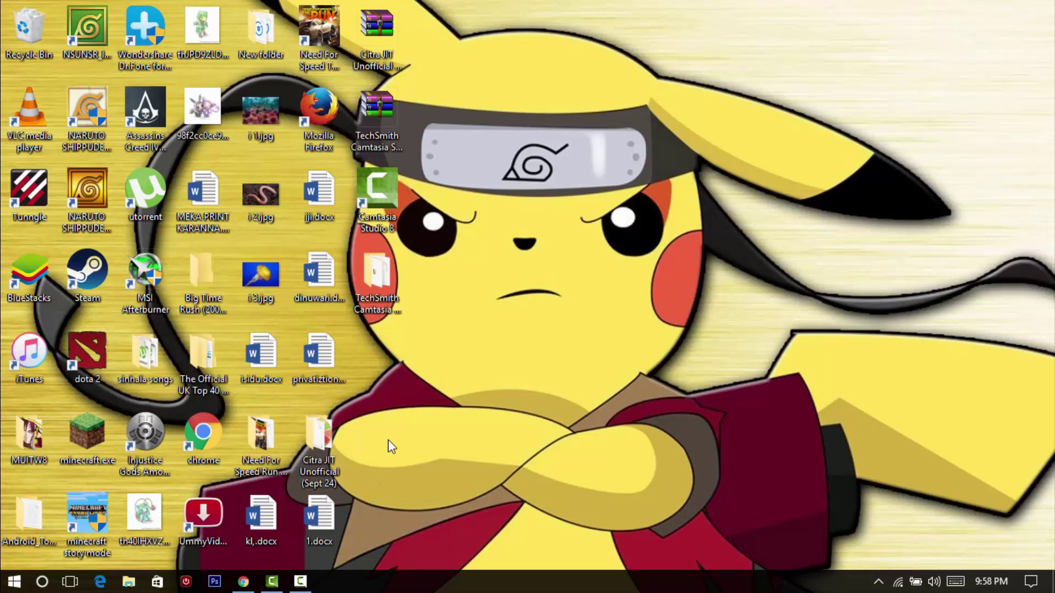
mouse_move(341, 442)
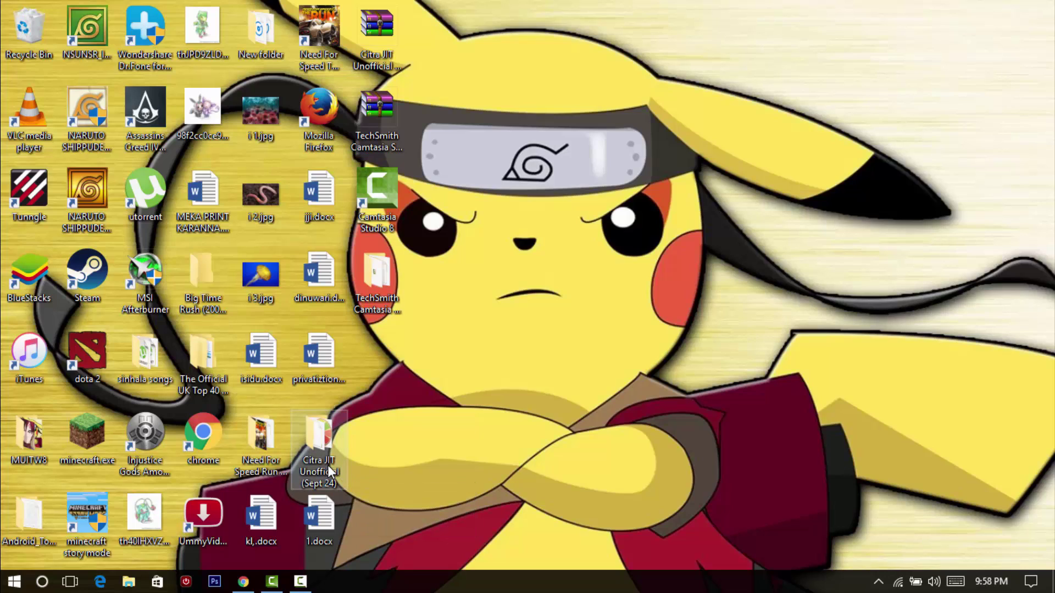
mouse_move(328, 464)
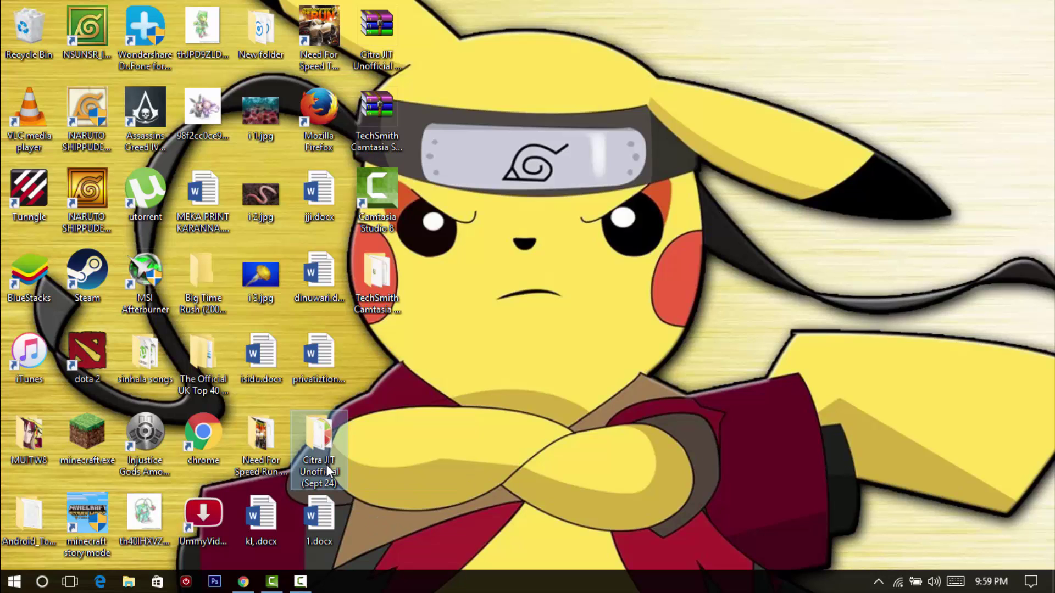
- Open the Citra folder full-screen, then cancel the app prompt for the Pokemon Alpha Sapphire 3DS file
double_click(326, 466)
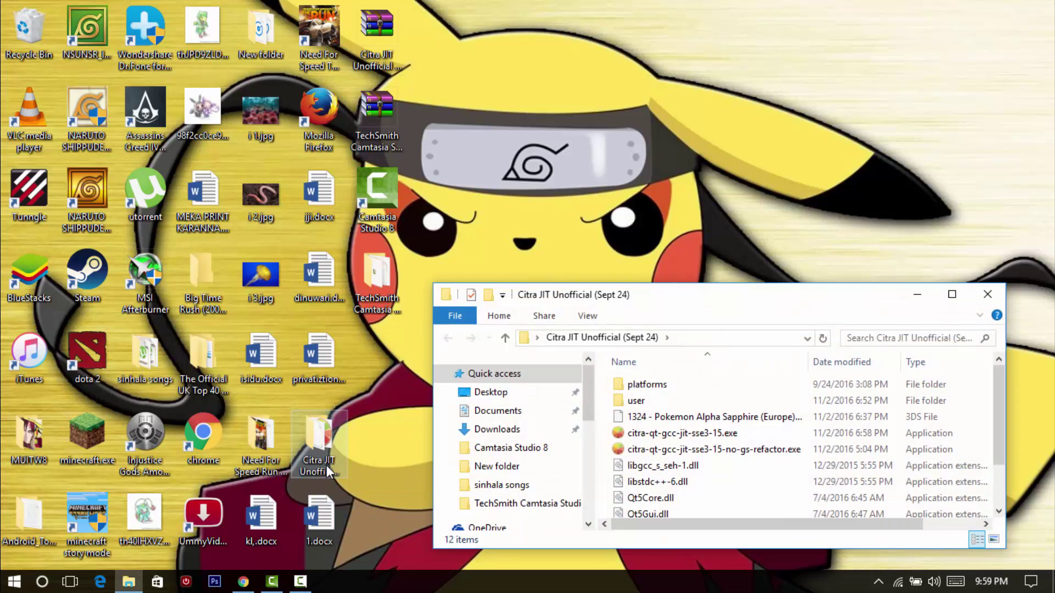
mouse_move(715, 306)
mouse_down()
mouse_move(707, 280)
mouse_move(584, 129)
mouse_move(659, 7)
mouse_up()
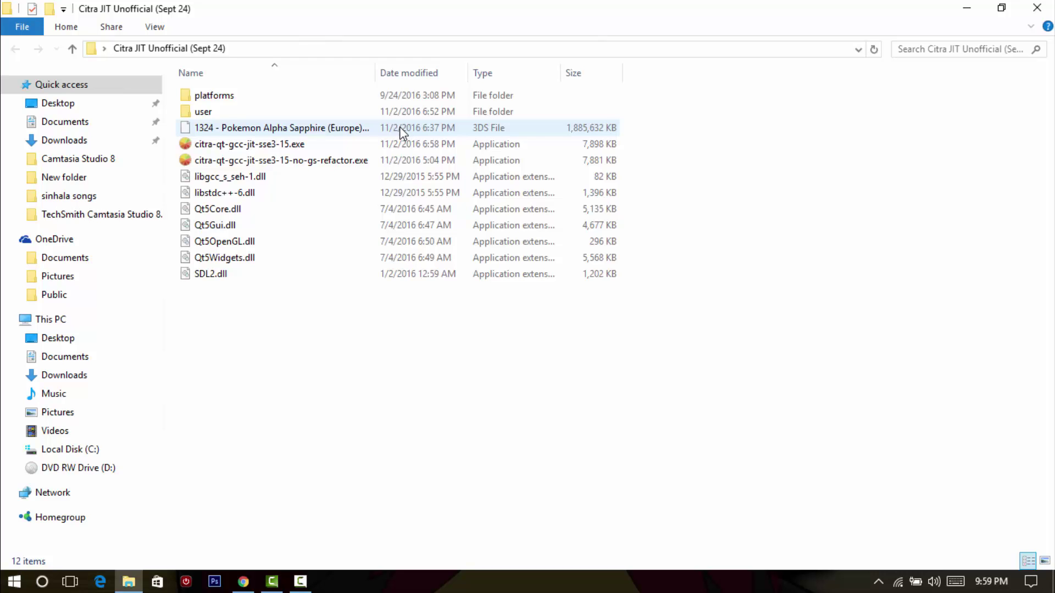
click(545, 128)
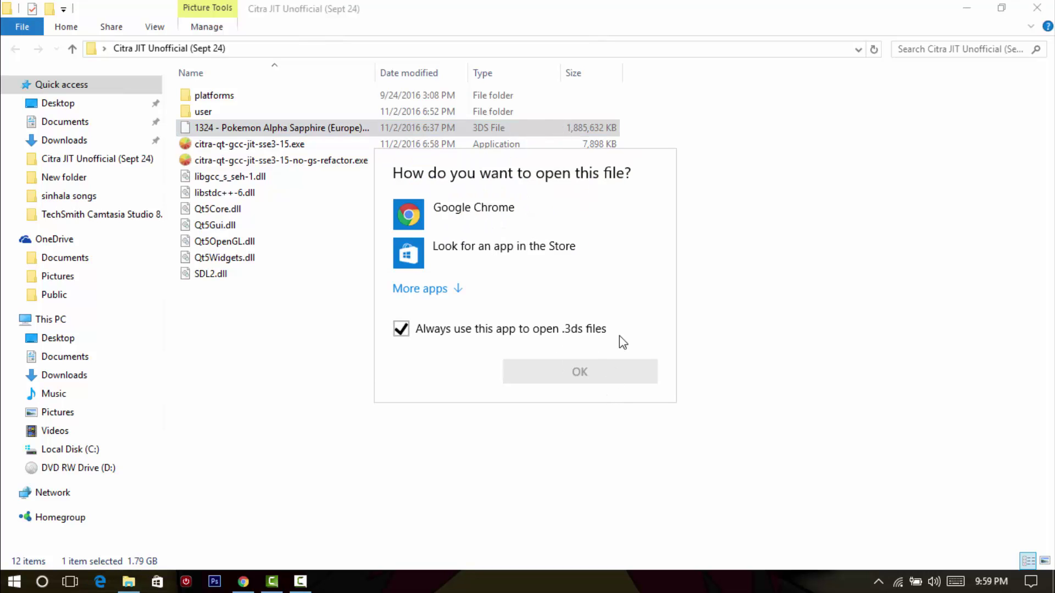
click(881, 299)
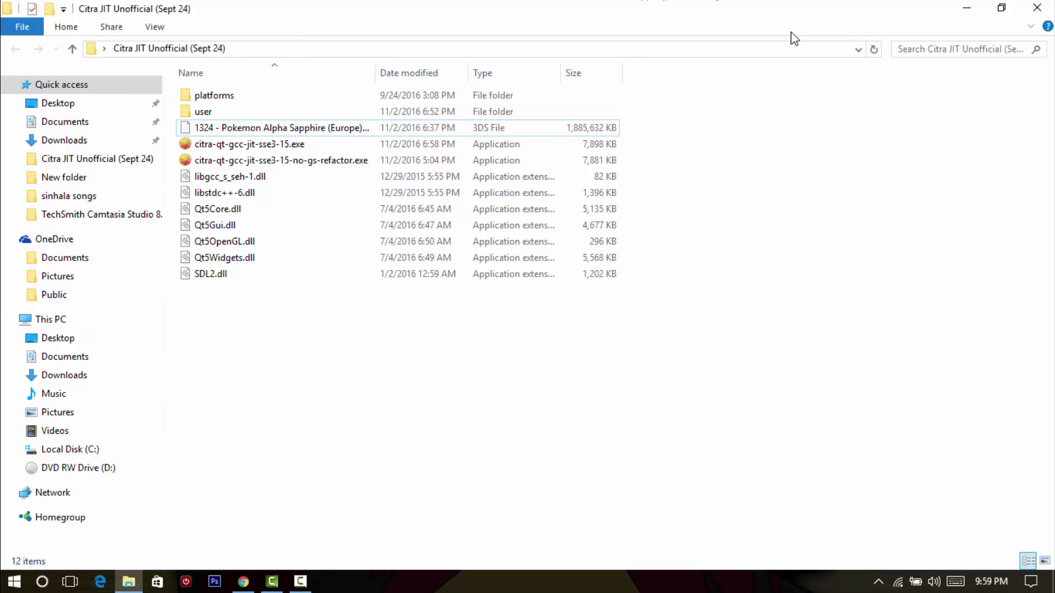
- Close the Citra folder window, reopen and close it again, then clear the desktop selection
click(1046, 5)
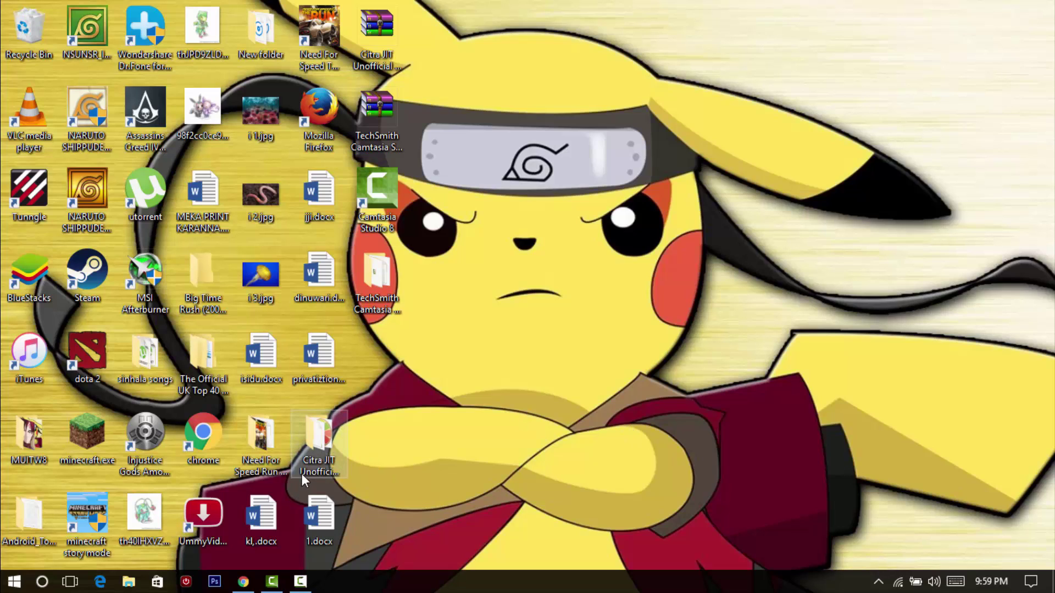
double_click(325, 438)
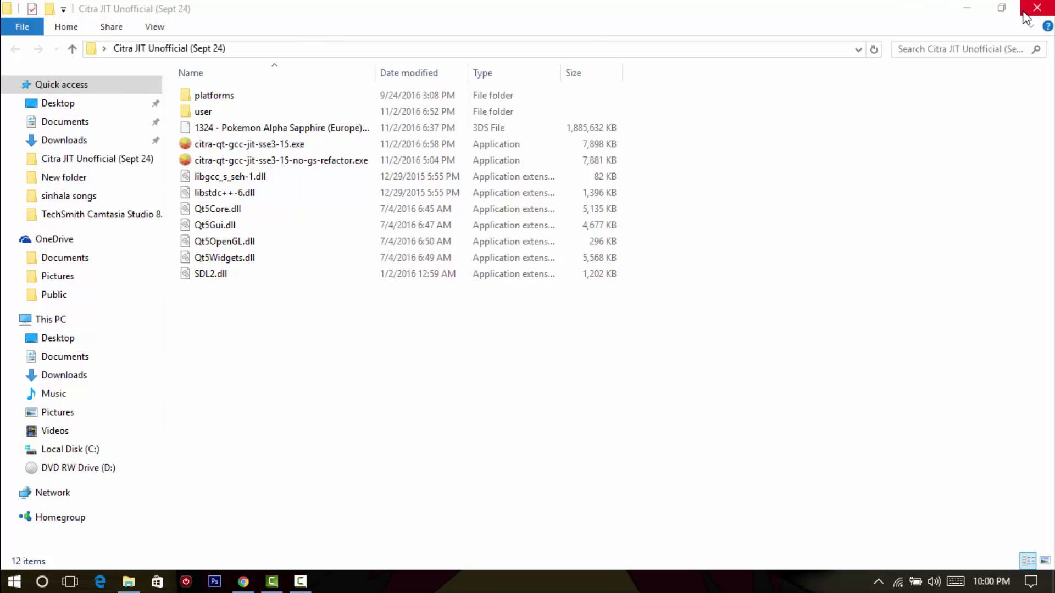
click(1024, 12)
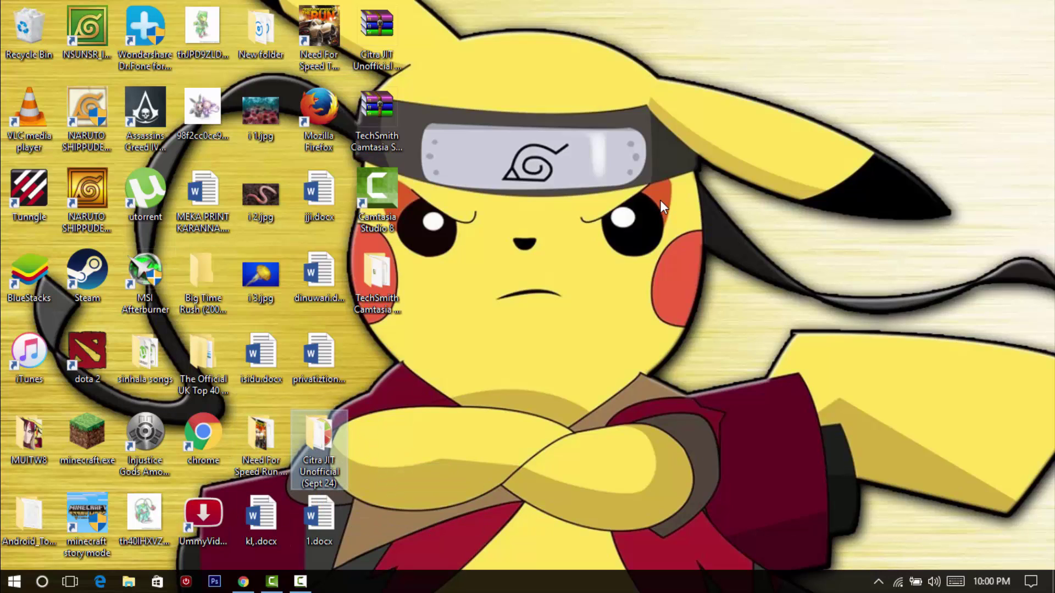
click(612, 230)
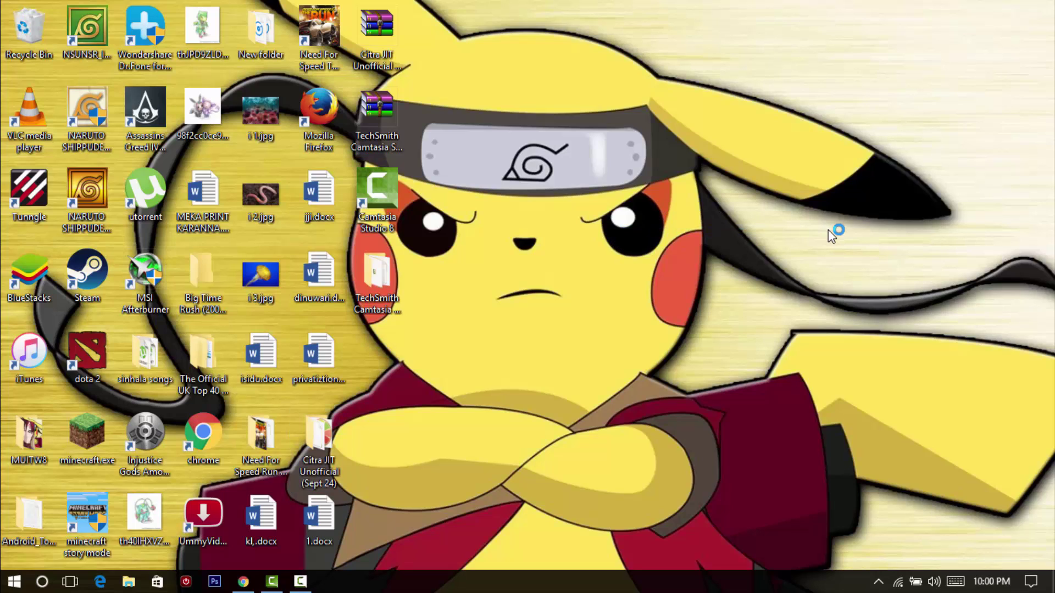
drag(474, 101, 632, 236)
- Run citra-qt-gcc-jit-sse3-15.exe from the Citra JIT Unofficial (Sept 24) folder
double_click(336, 460)
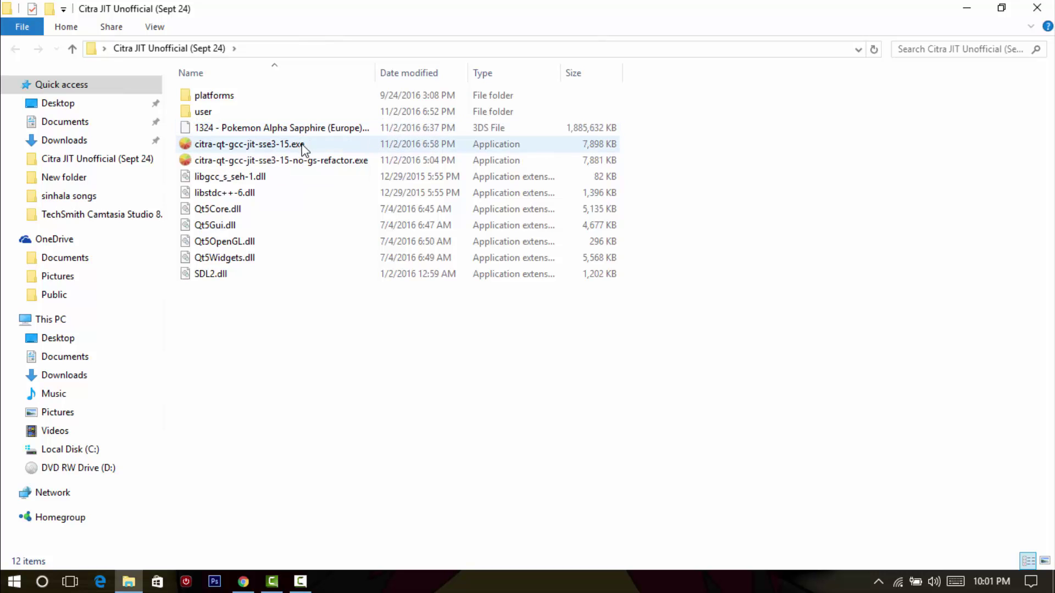
click(331, 145)
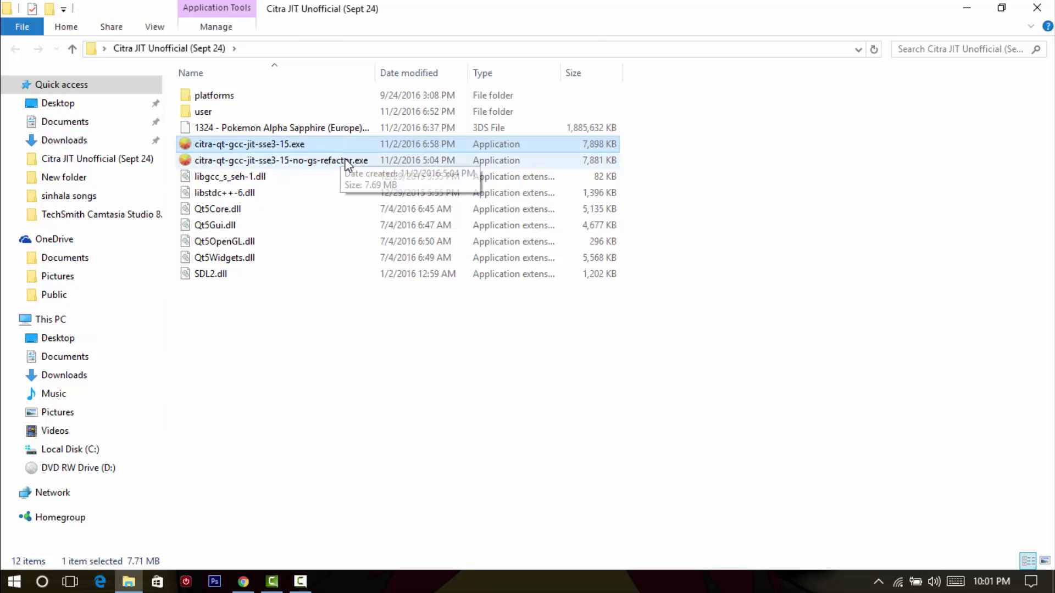
key(Return)
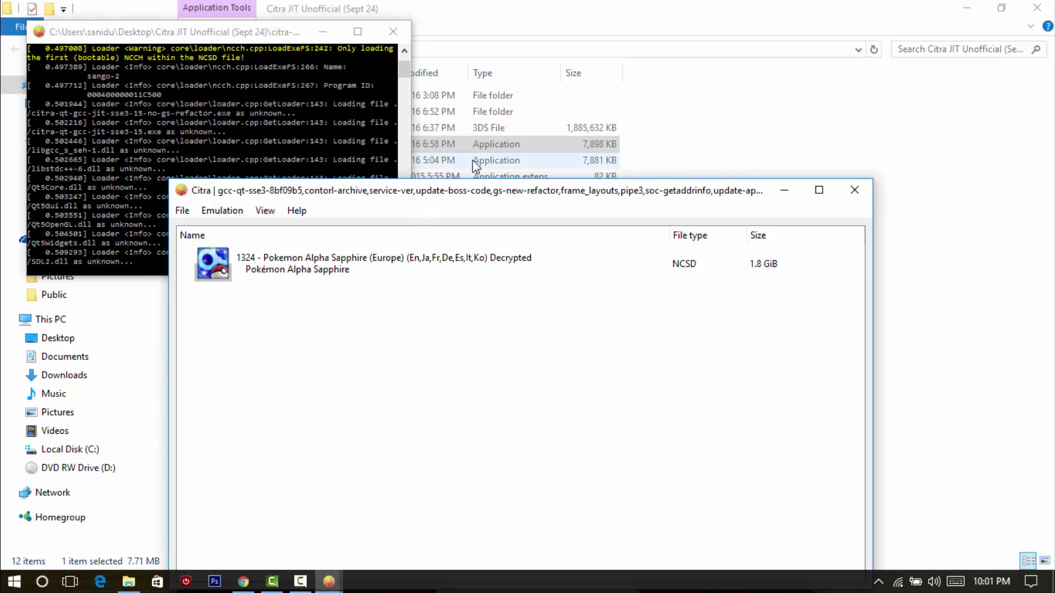
- Maximize, then restore the Citra game-list window and drag it higher on screen
double_click(461, 191)
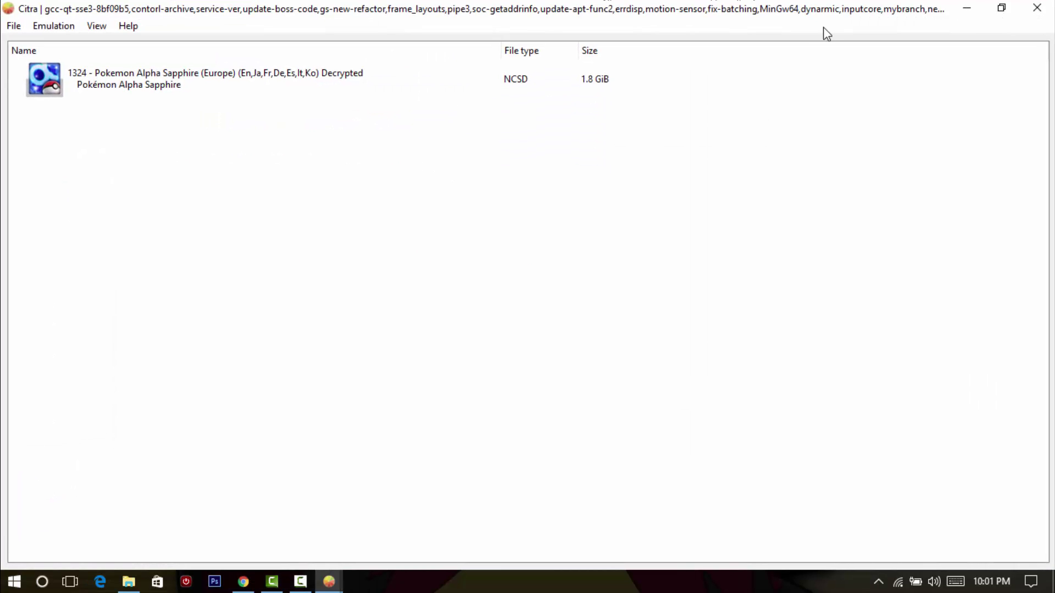
click(1001, 8)
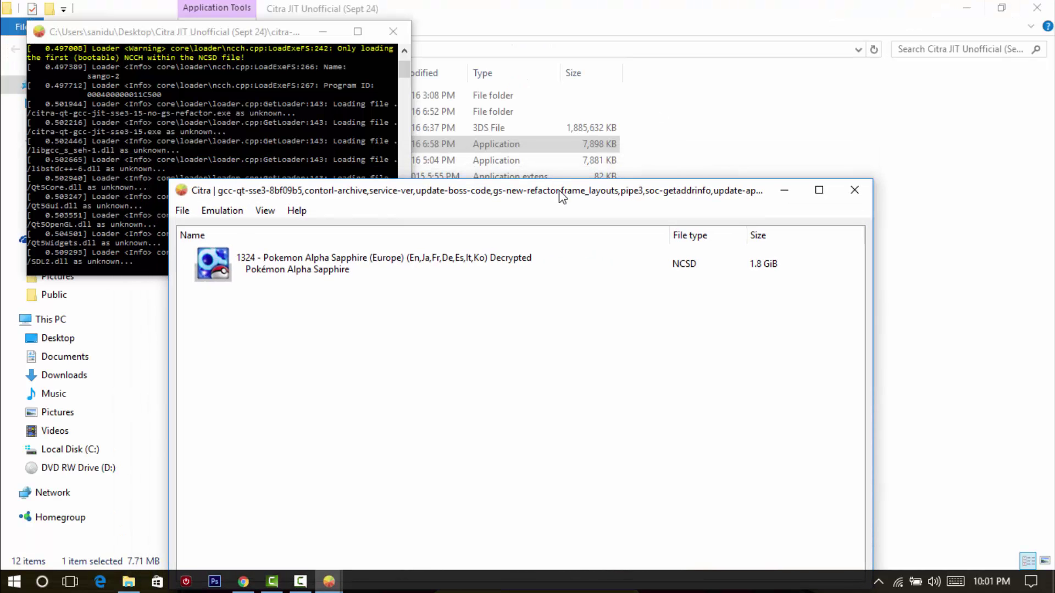
drag(561, 195, 575, 74)
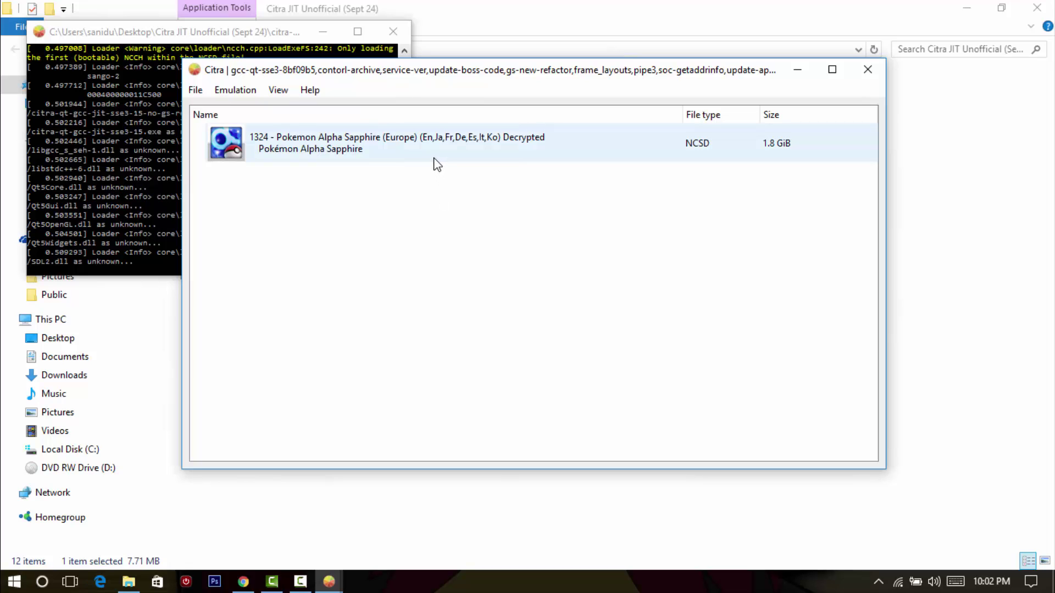
- Boot Pokemon Alpha Sapphire to its title intro, glance at the Emulation menu, then quit Citra
double_click(356, 137)
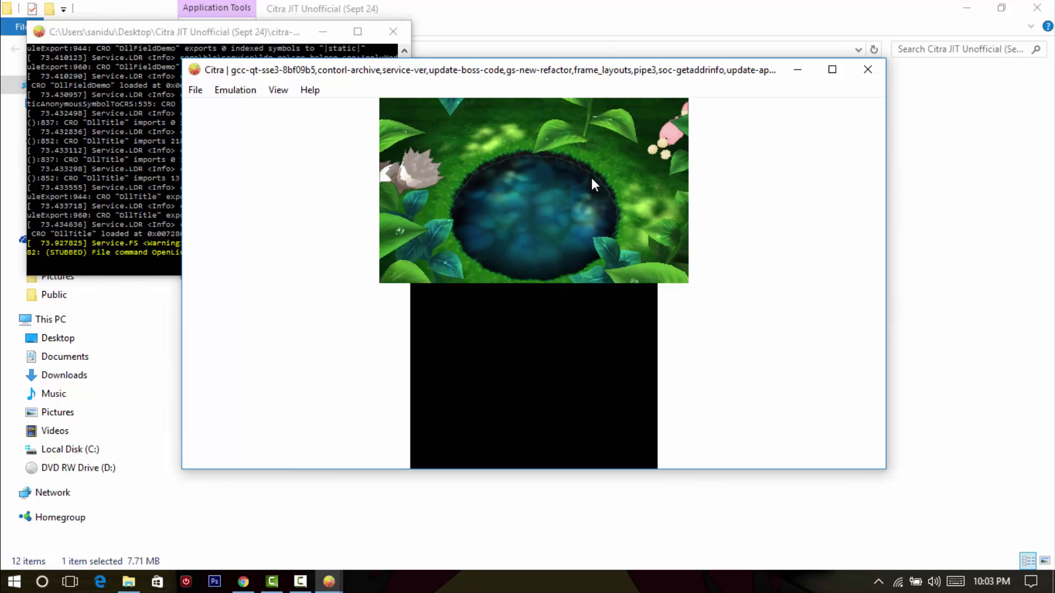
key(XF86AudioRaiseVolume)
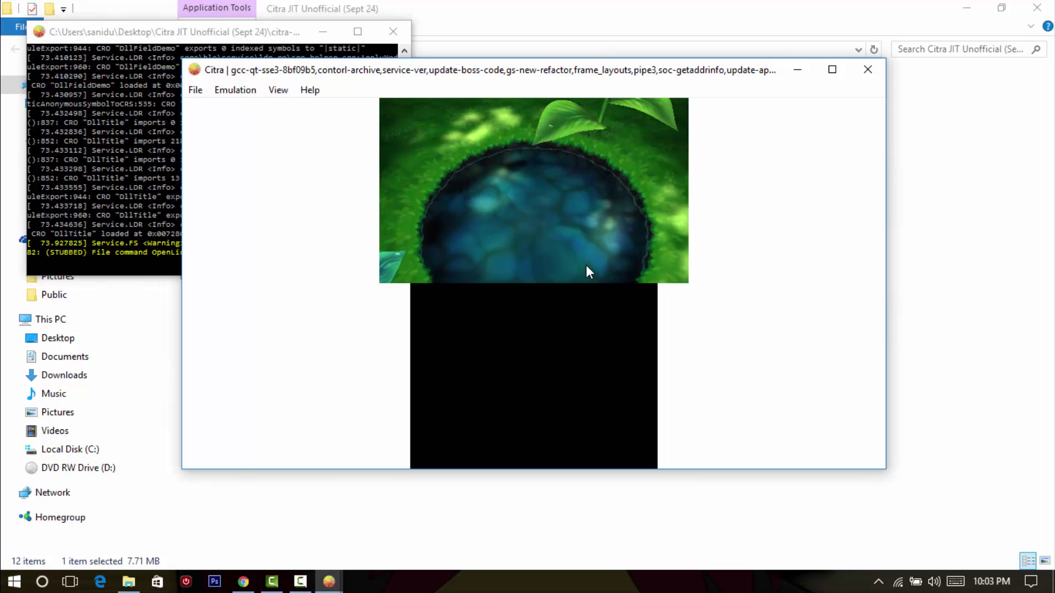
click(236, 90)
click(460, 184)
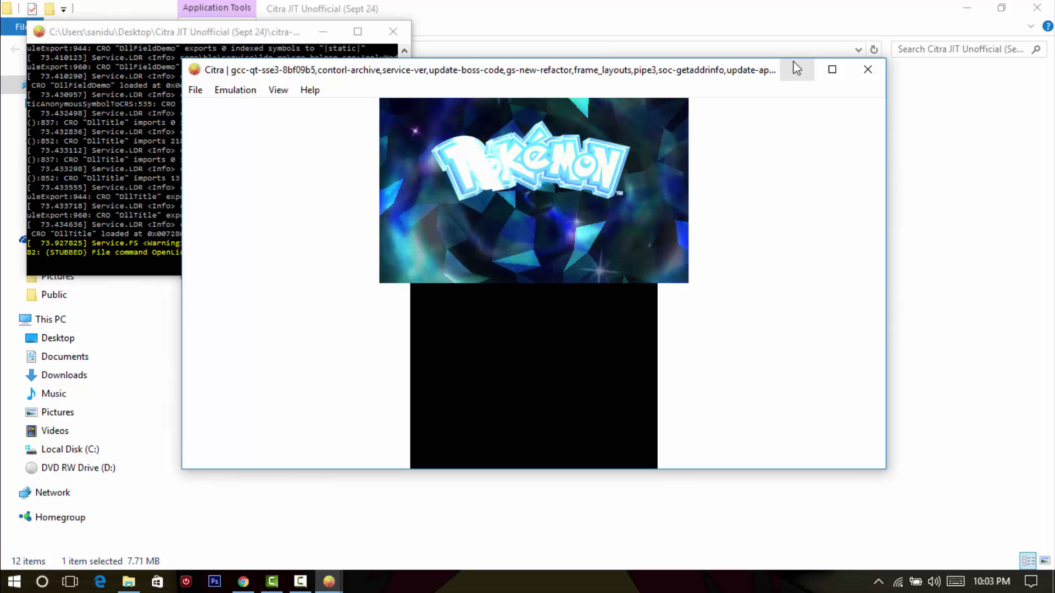
click(866, 72)
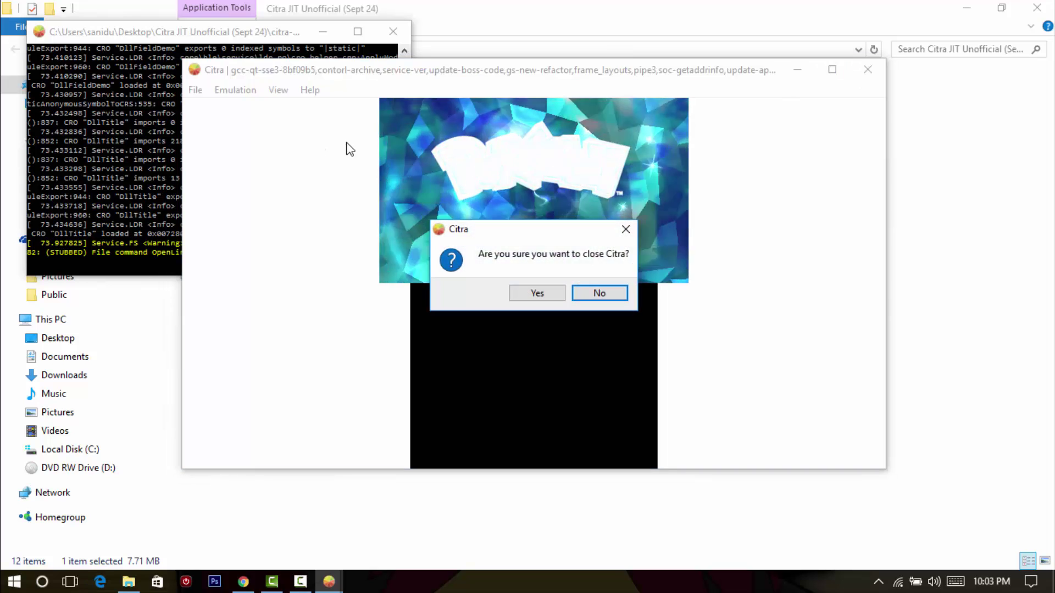
click(543, 294)
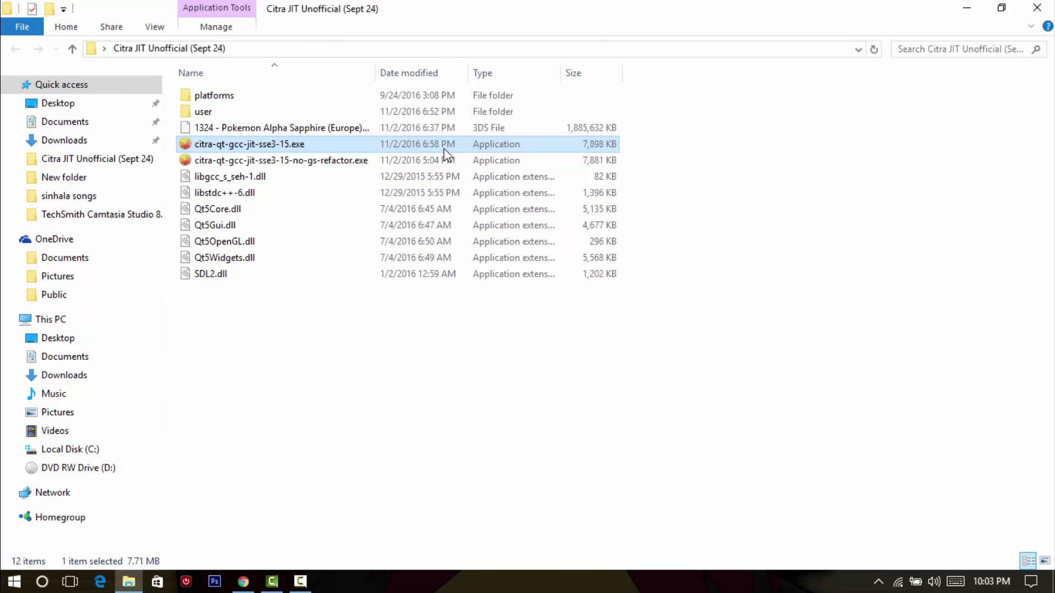
- Relaunch citra-qt-gcc-jit-sse3-15.exe and start Pokemon Alpha Sapphire again
double_click(445, 147)
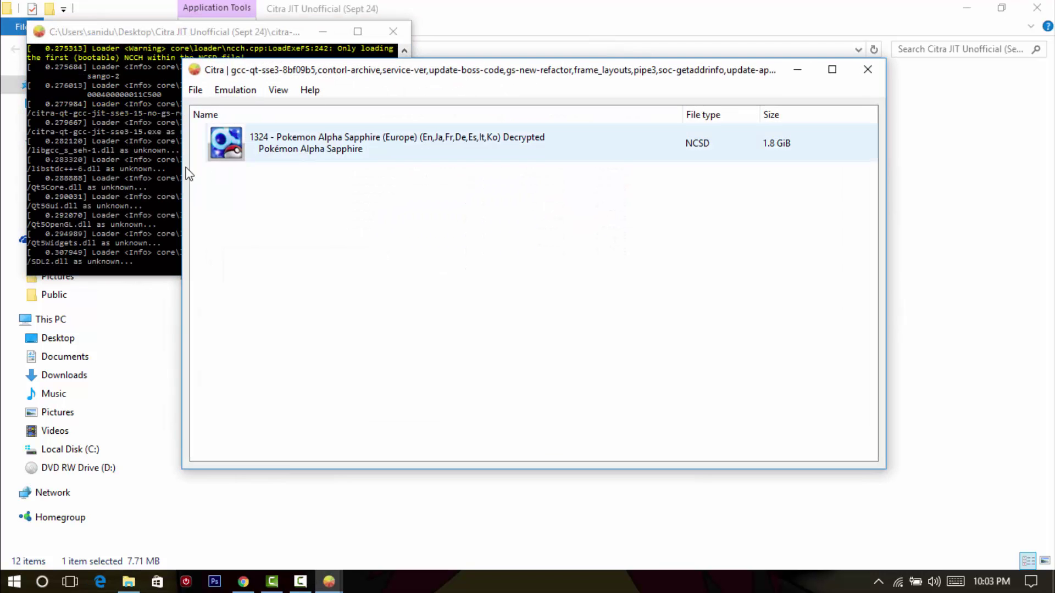
click(284, 157)
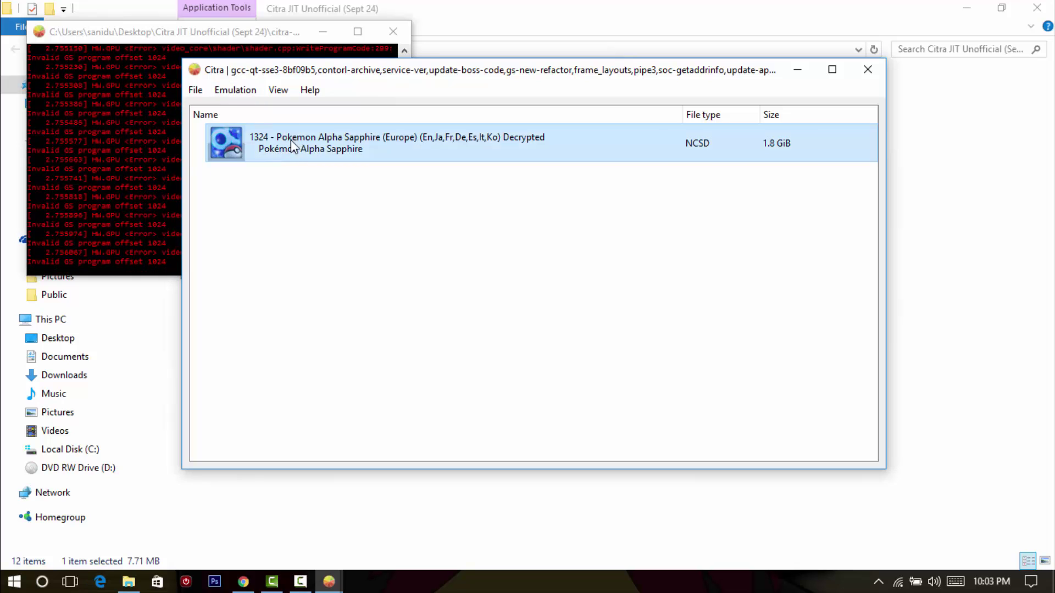
double_click(260, 131)
click(237, 91)
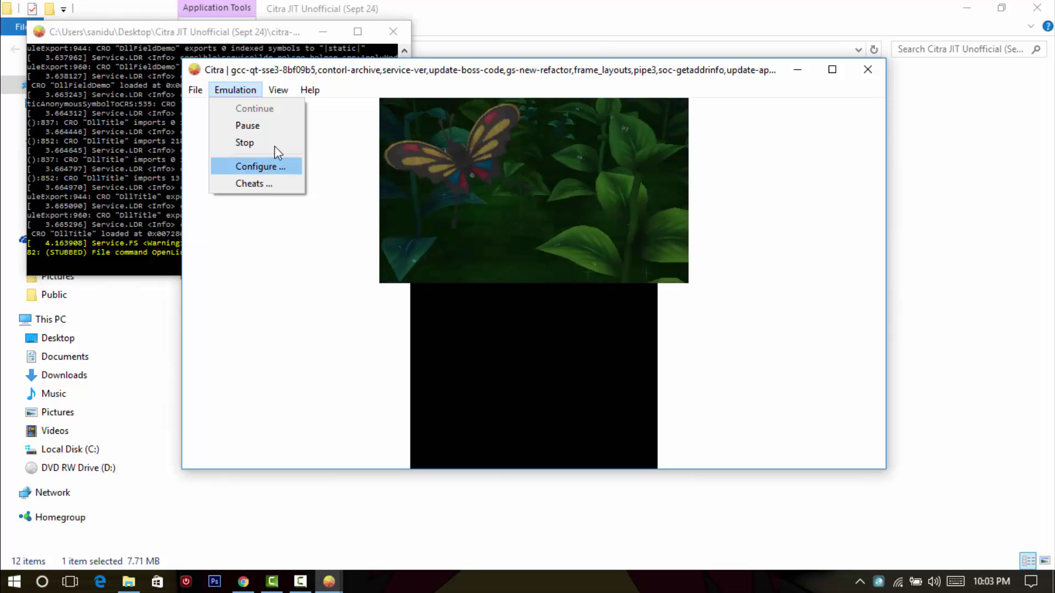
click(269, 167)
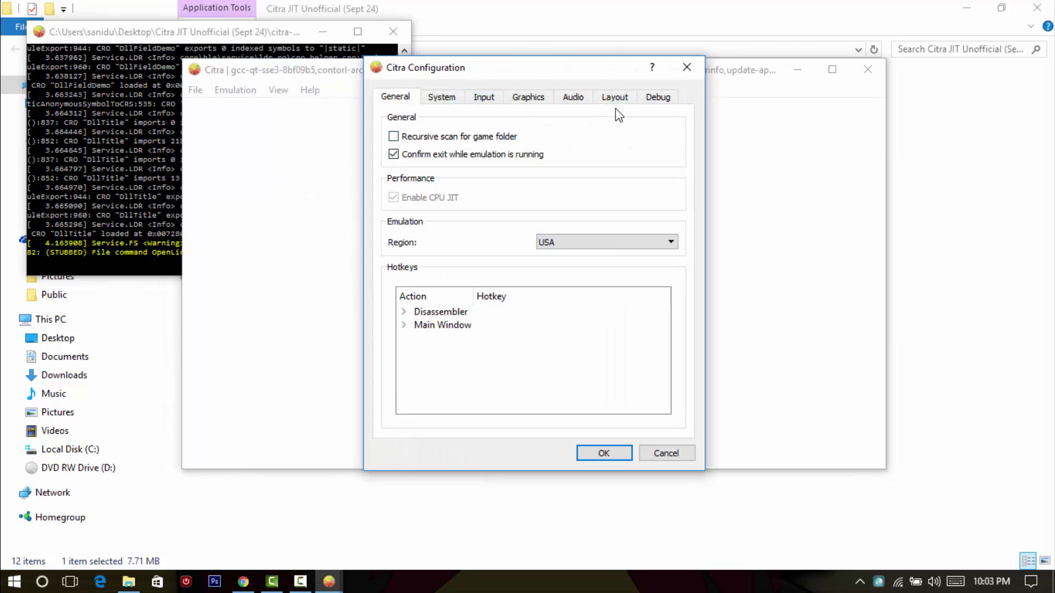
click(532, 100)
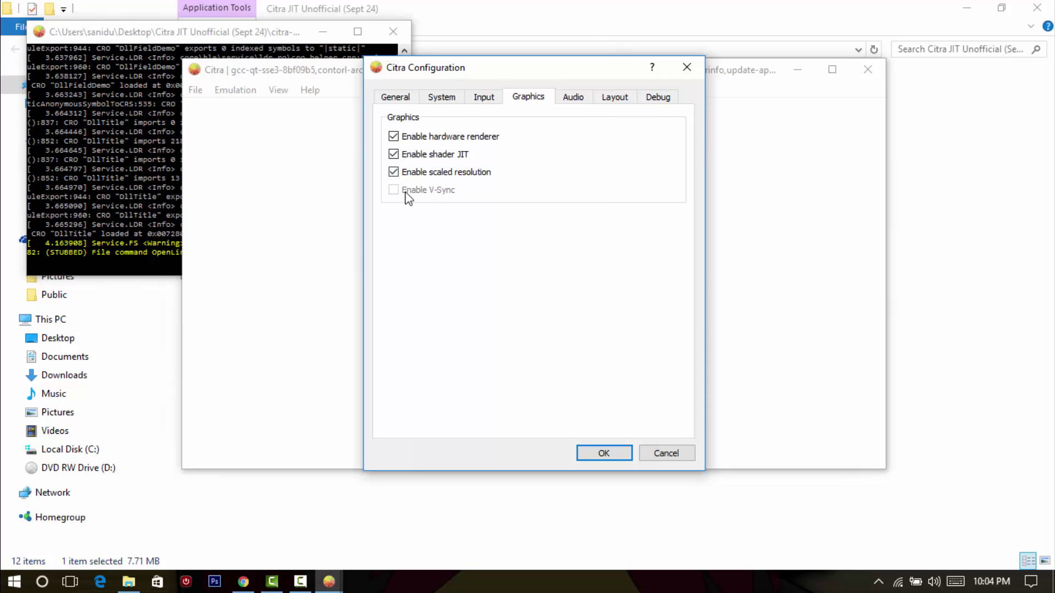
- Close the configuration dialog and quit the running emulator
click(688, 71)
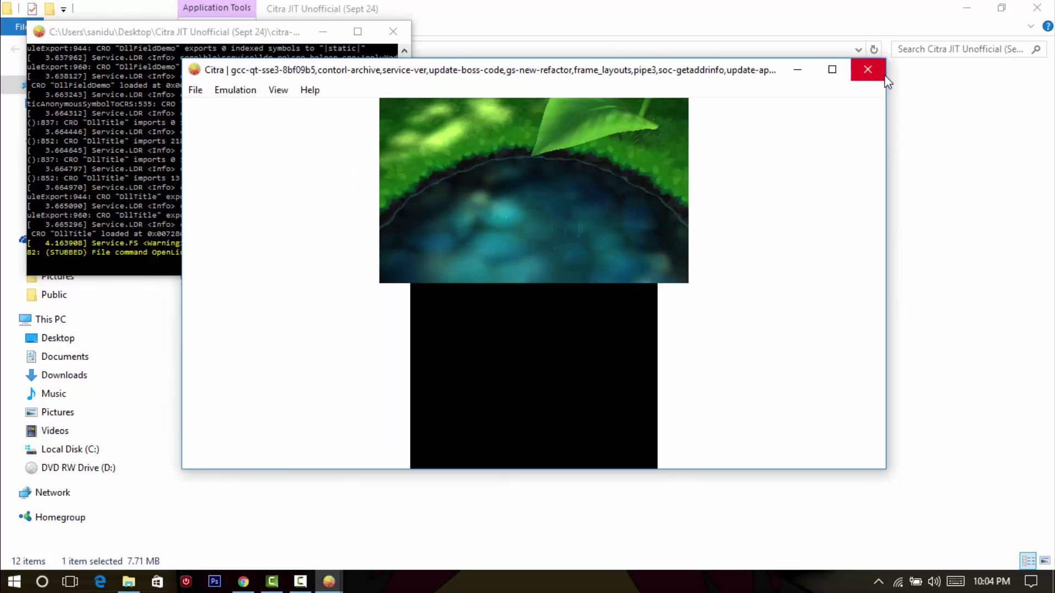
click(867, 69)
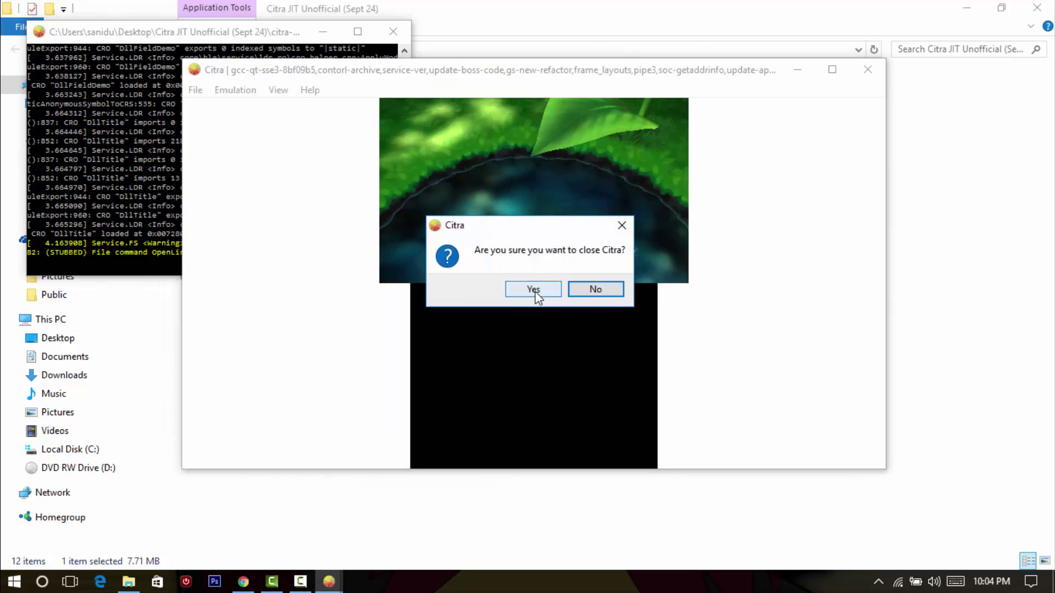
click(533, 291)
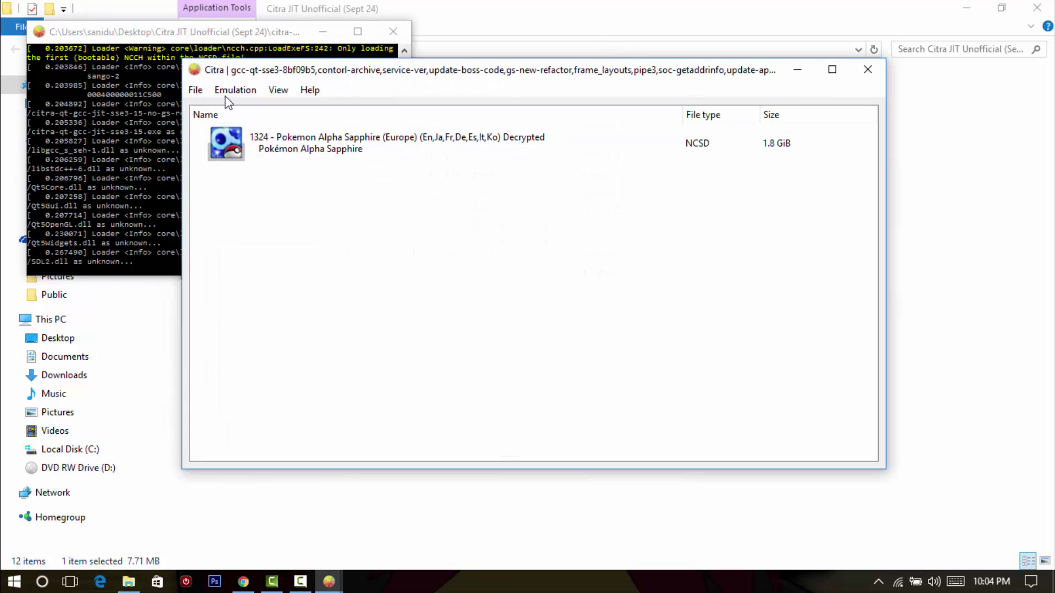
- Check the Graphics settings, including V-Sync, under Emulation > Configure, then close the dialog
click(226, 93)
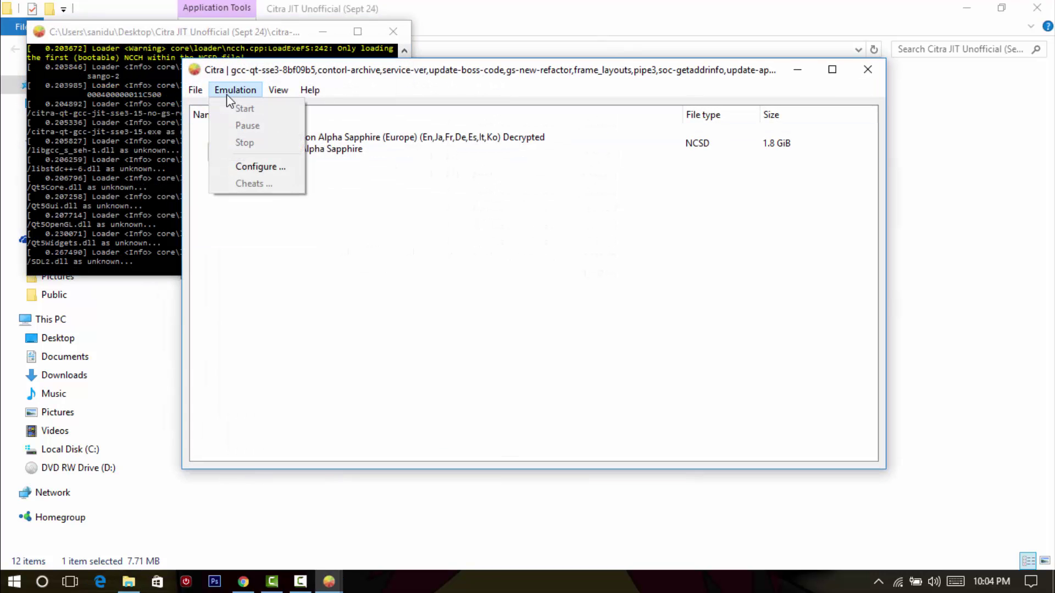
click(260, 168)
click(532, 100)
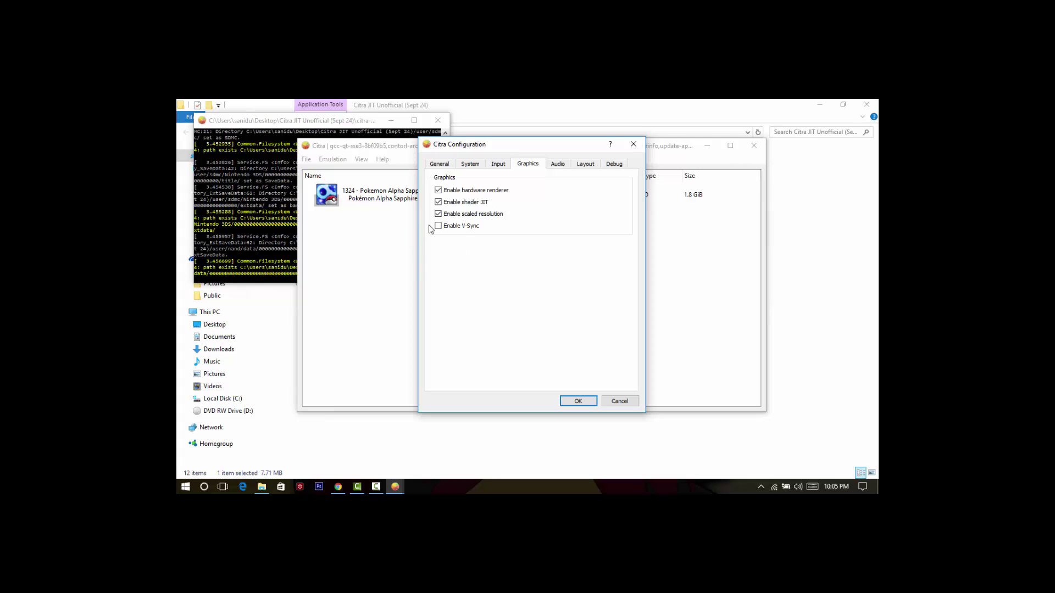
click(626, 150)
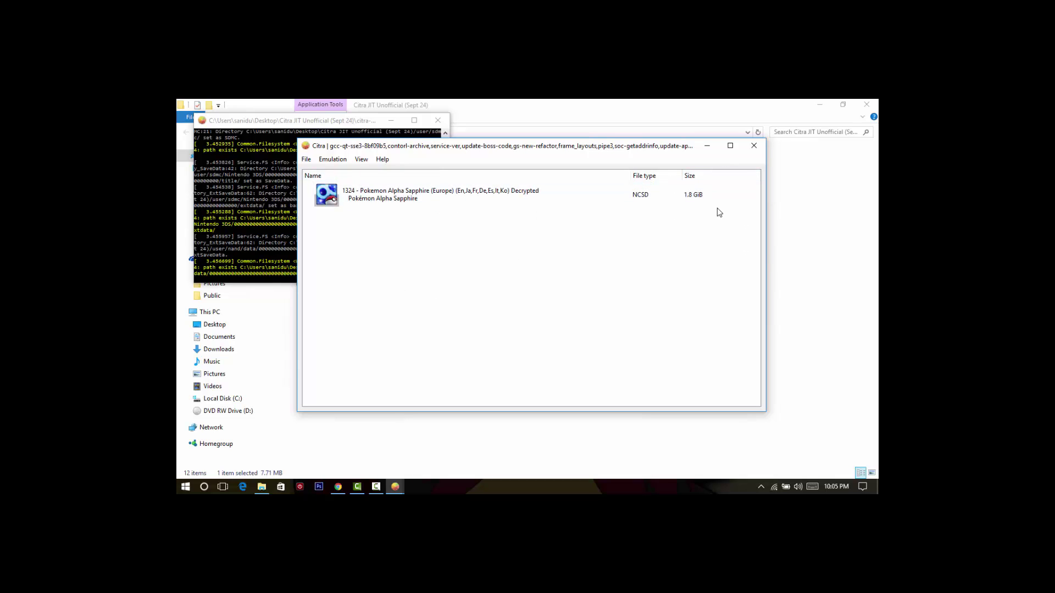
- Close the Citra game list and minimize the Citra folder window to reveal the desktop
click(756, 148)
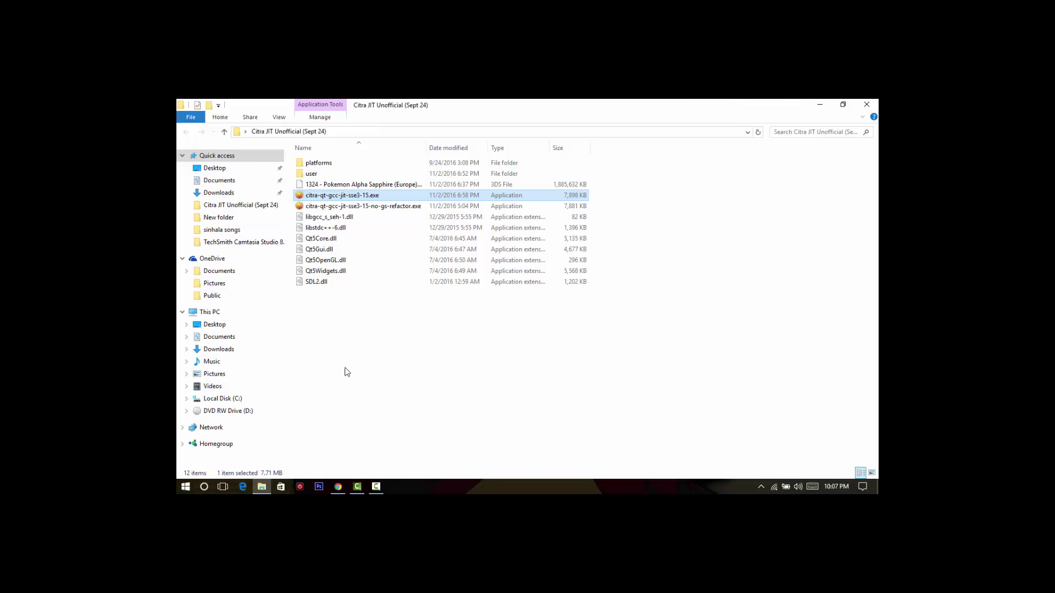
click(824, 106)
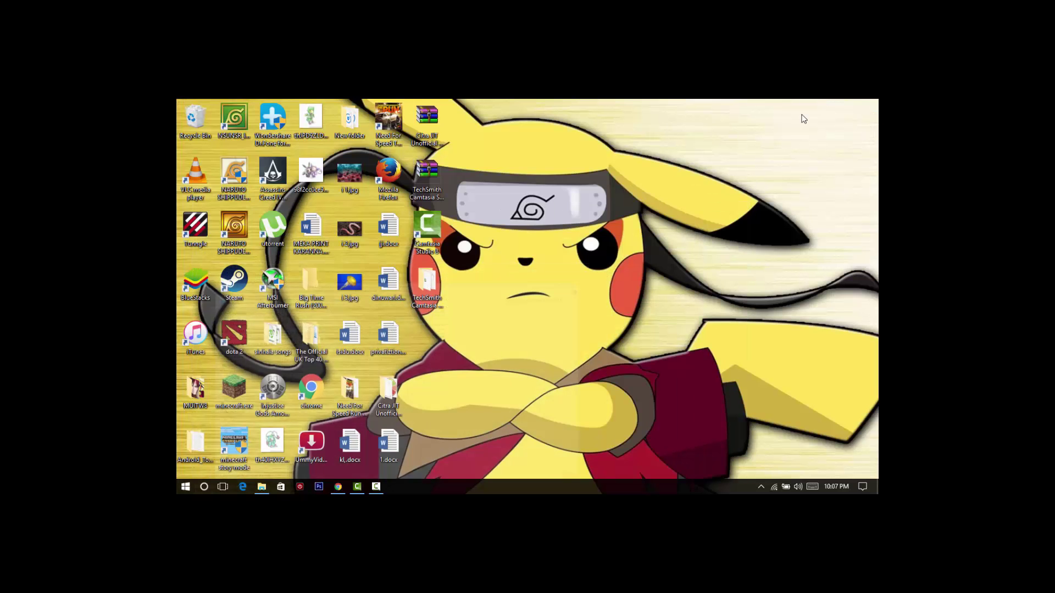
- Launch µTorrent from its desktop shortcut, showing the two finished torrents
double_click(269, 242)
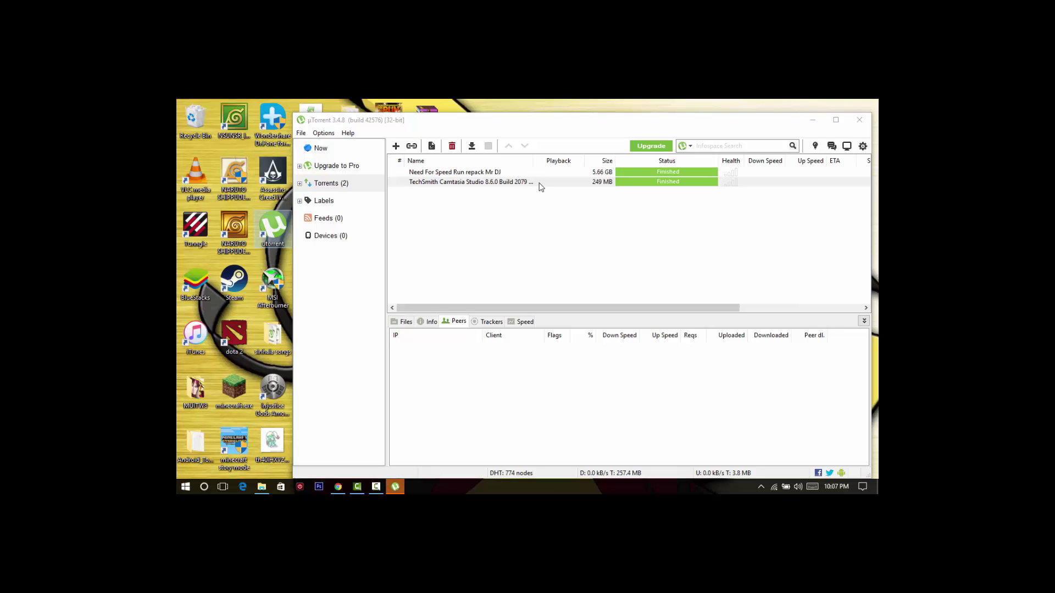
- Keep the Camtasia torrent at High bandwidth allocation and cap its upload at 25 kB/s
click(540, 183)
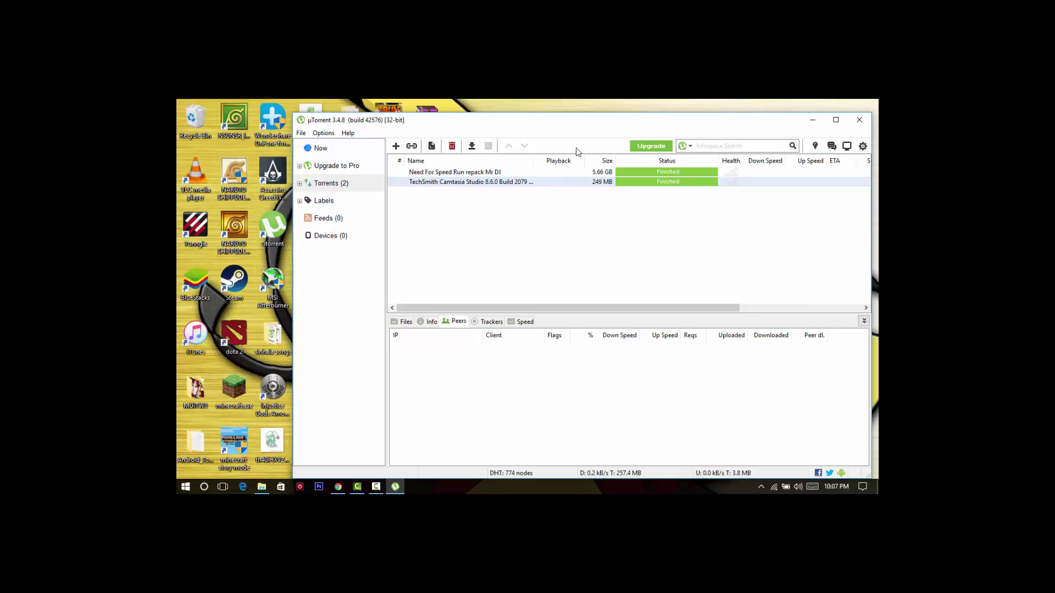
right_click(501, 183)
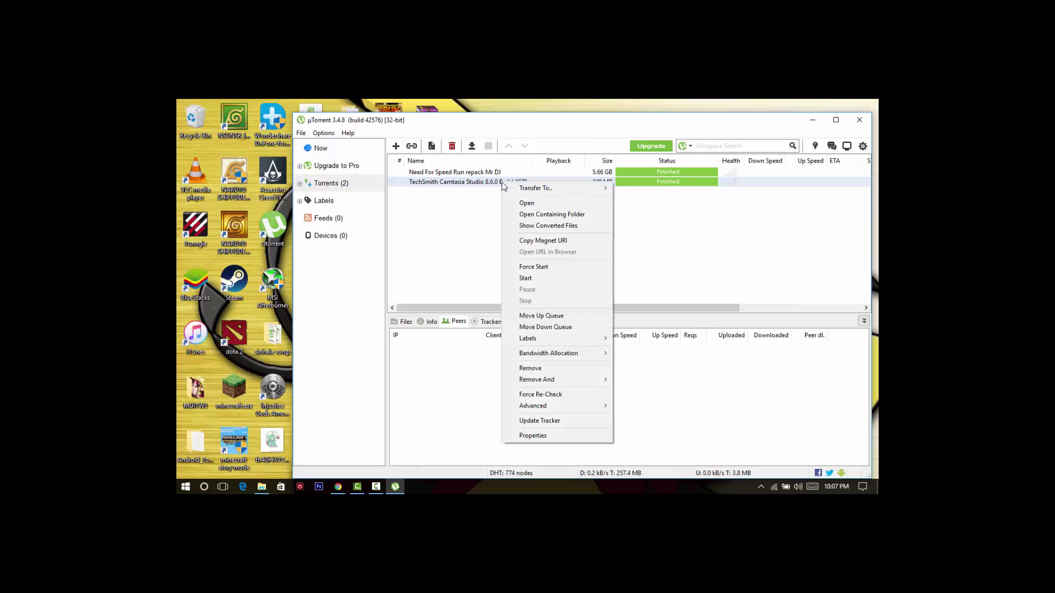
mouse_move(544, 356)
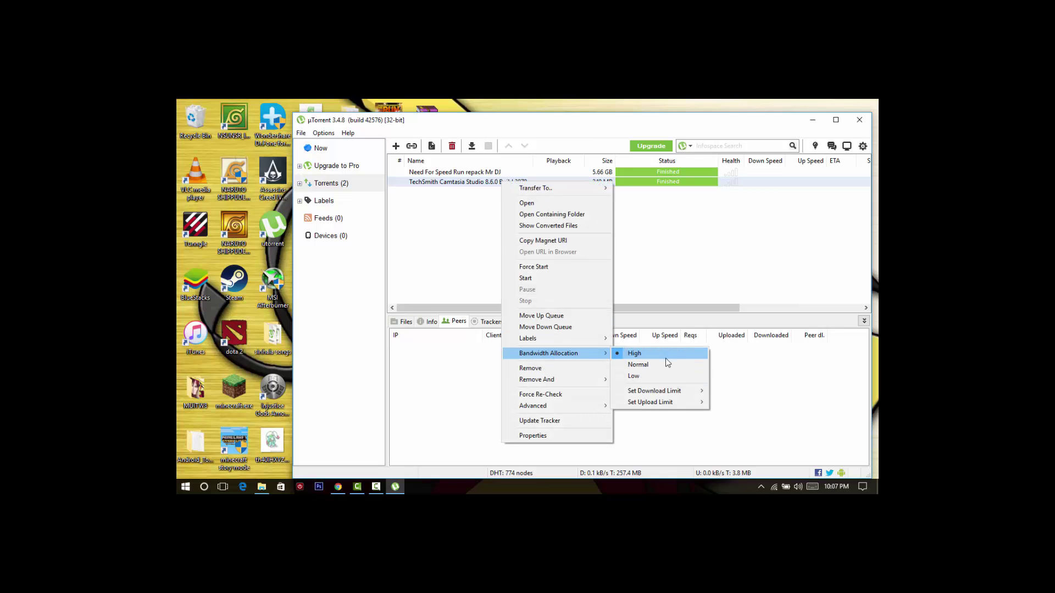
mouse_move(679, 405)
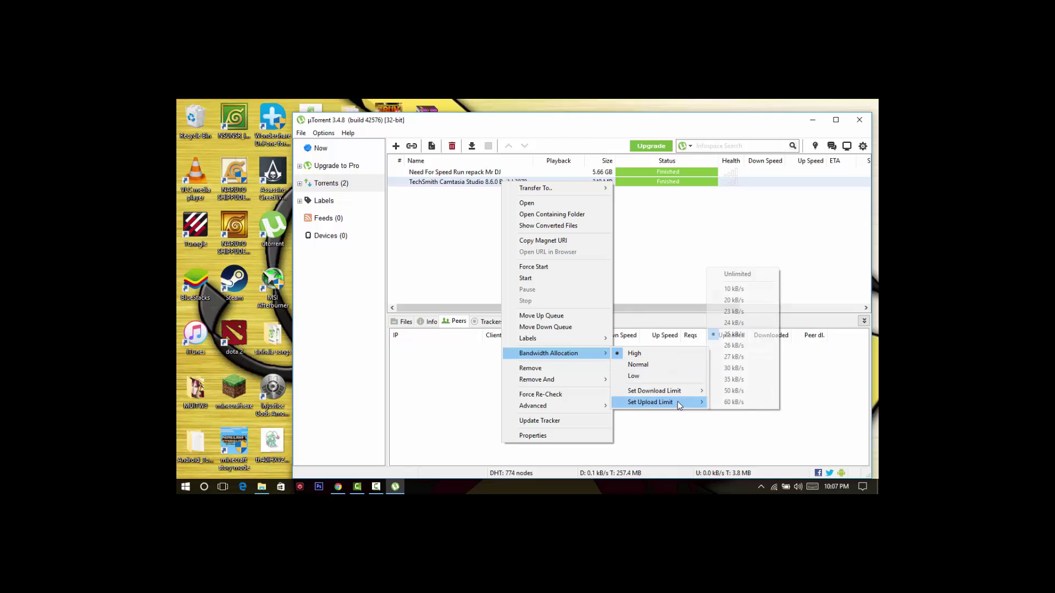
click(735, 338)
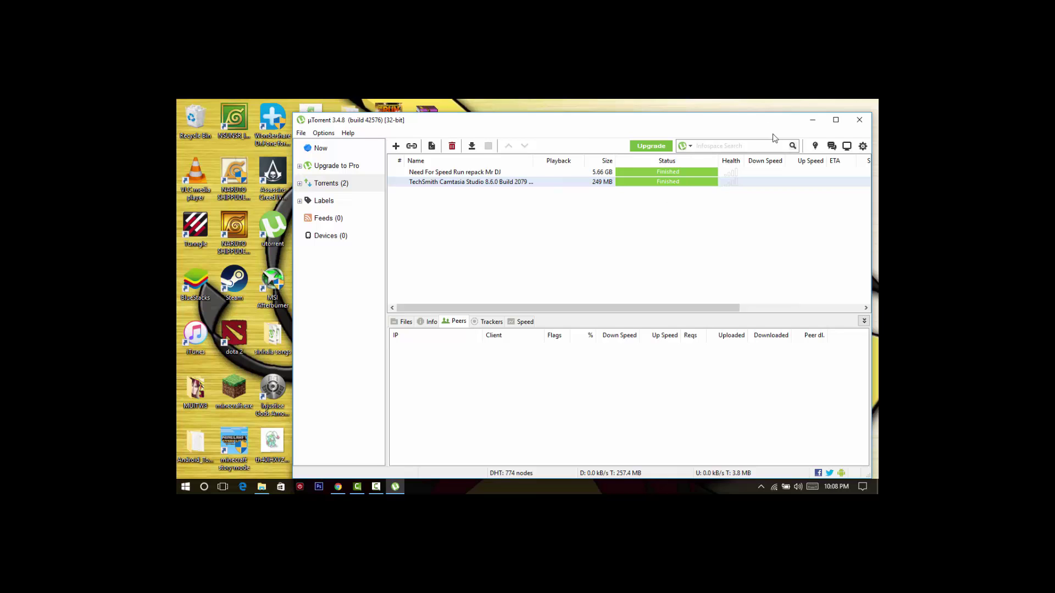
- Close the µTorrent window to return to the Windows desktop
click(867, 125)
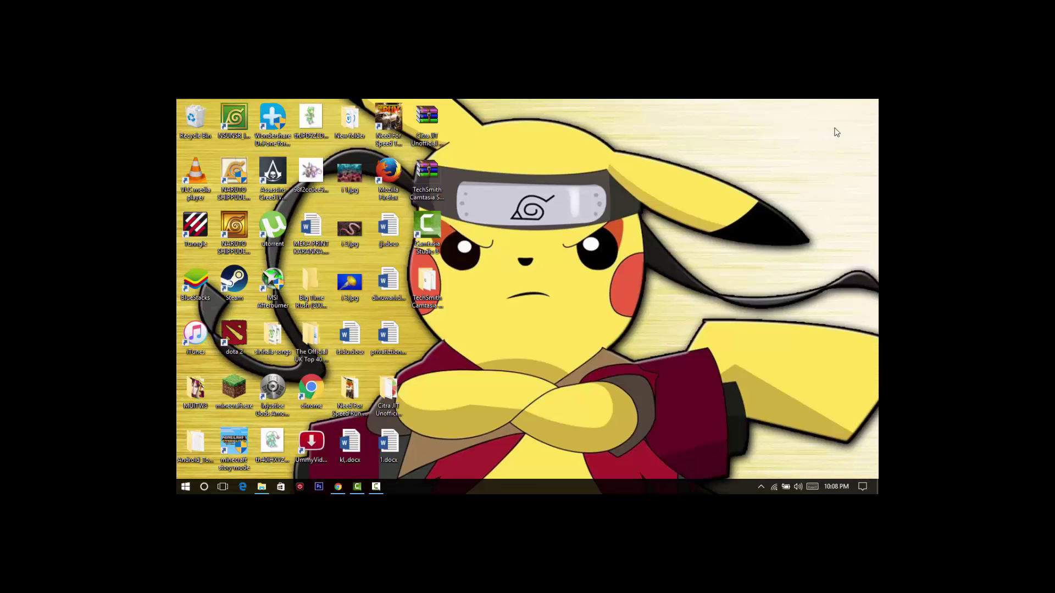